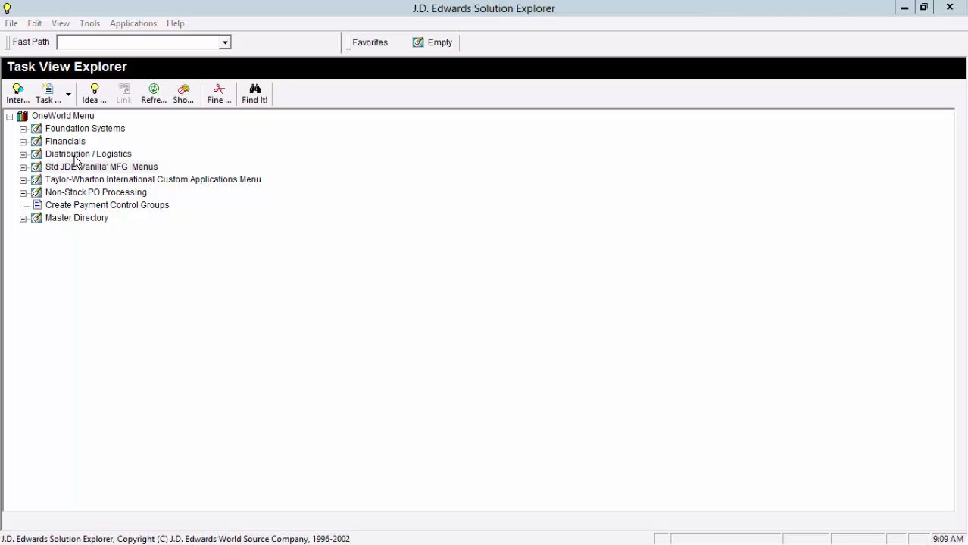
- Open MPS Detail Message Review from the Material Planning daily MPS operations and list all detail messages
left_click(23, 153)
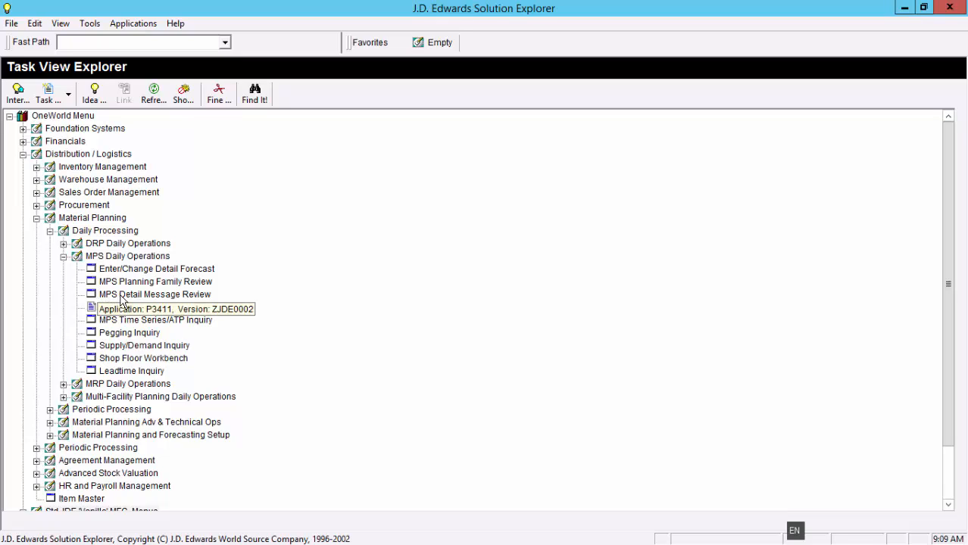
double_click(120, 297)
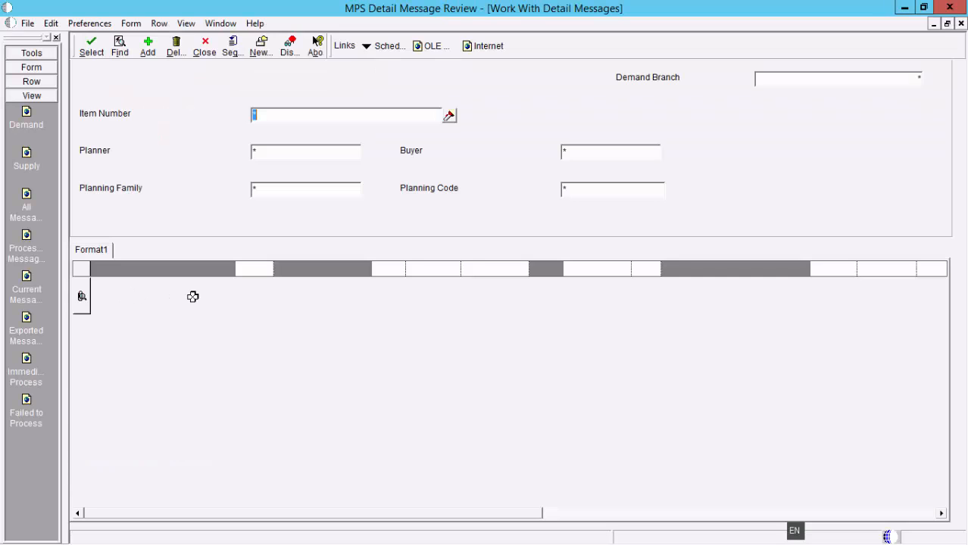
left_click(121, 47)
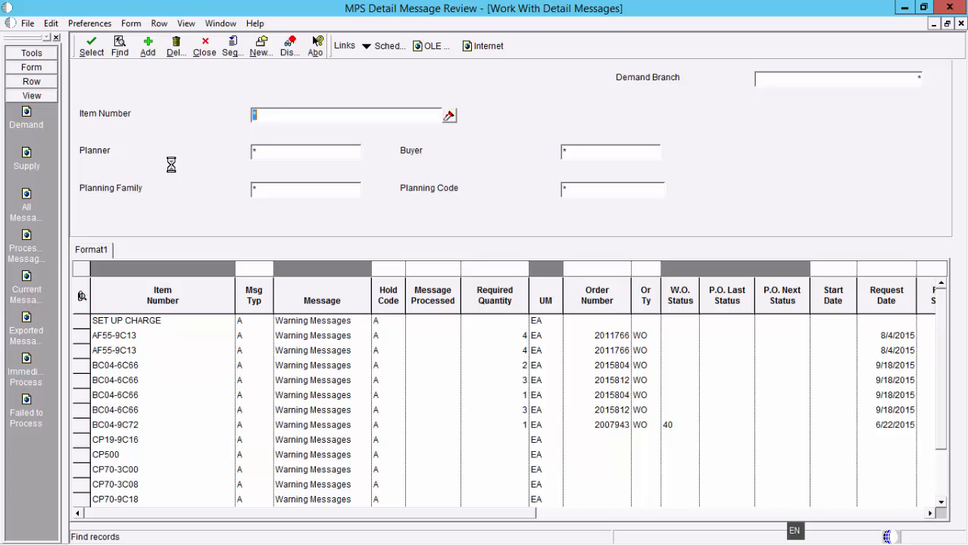
- Filter the detail messages by planning family 202, planning code 1 and demand branch 30
left_click(271, 194)
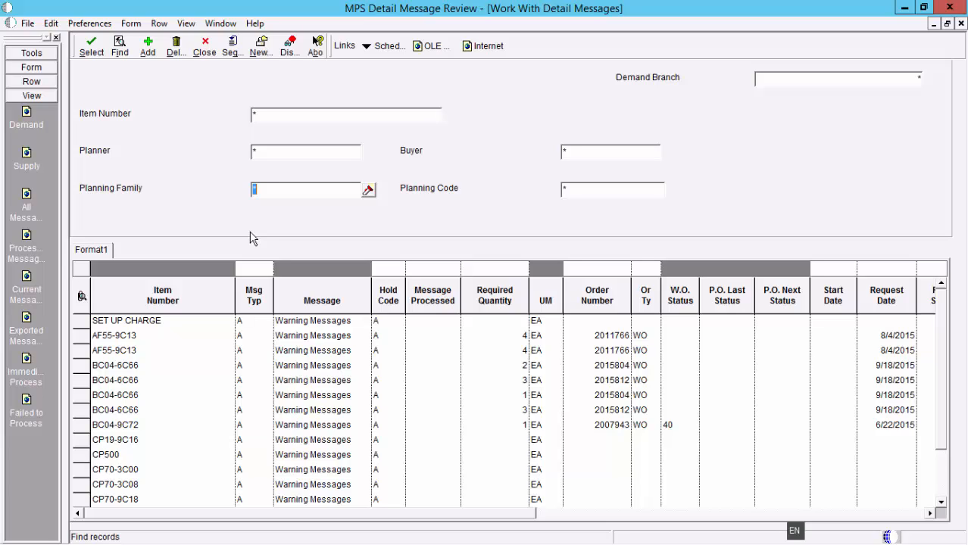
type("202")
left_click(574, 194)
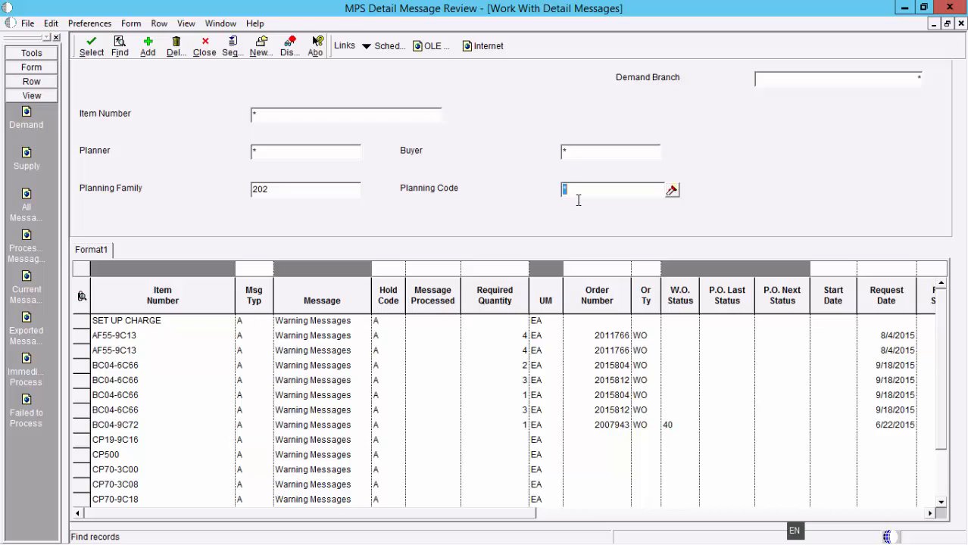
type("1")
left_click(895, 80)
left_click(120, 45)
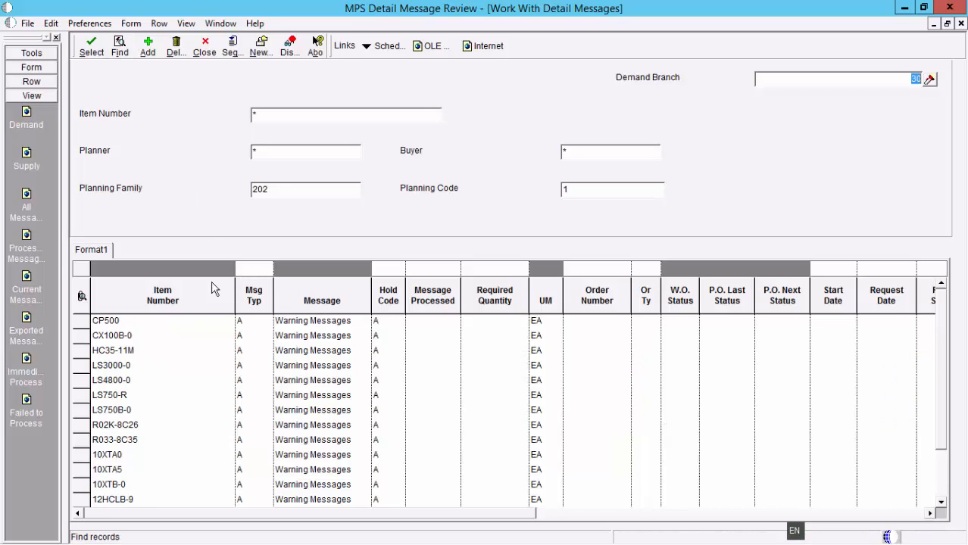
- Restrict the detail message list to message type O
left_click(252, 271)
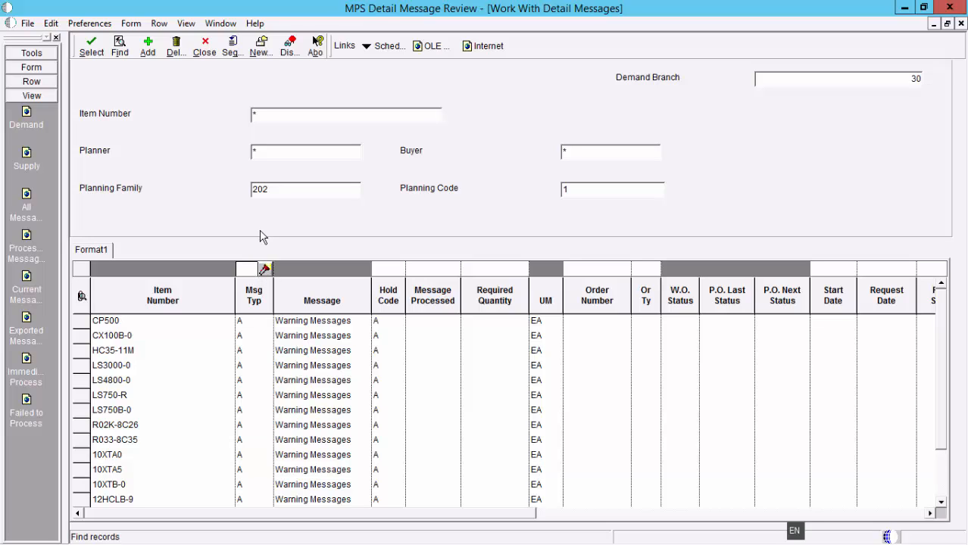
type("O")
left_click(120, 46)
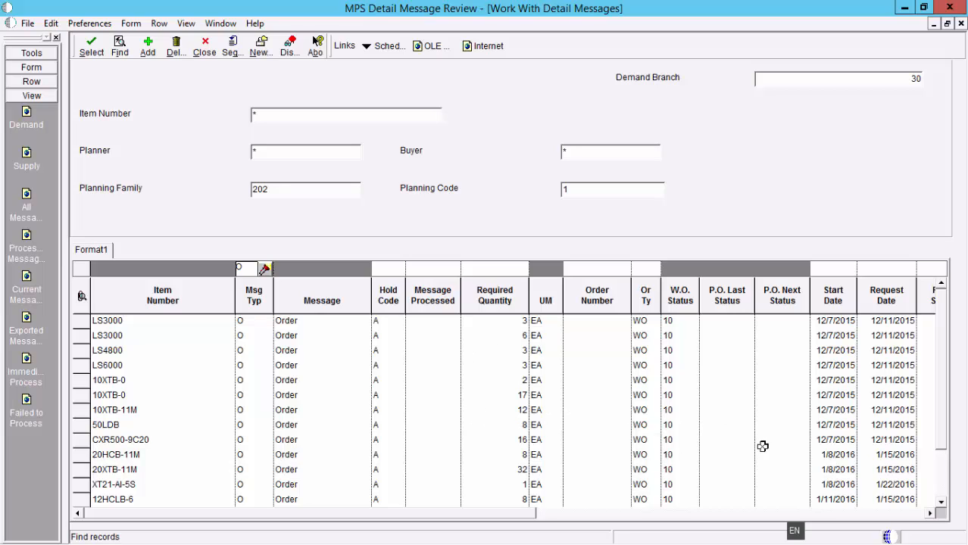
- Set the 20HCB-11M order message's start date to 12/7/2015 and request date to 12/11/2015, and save the revision
left_click(808, 455)
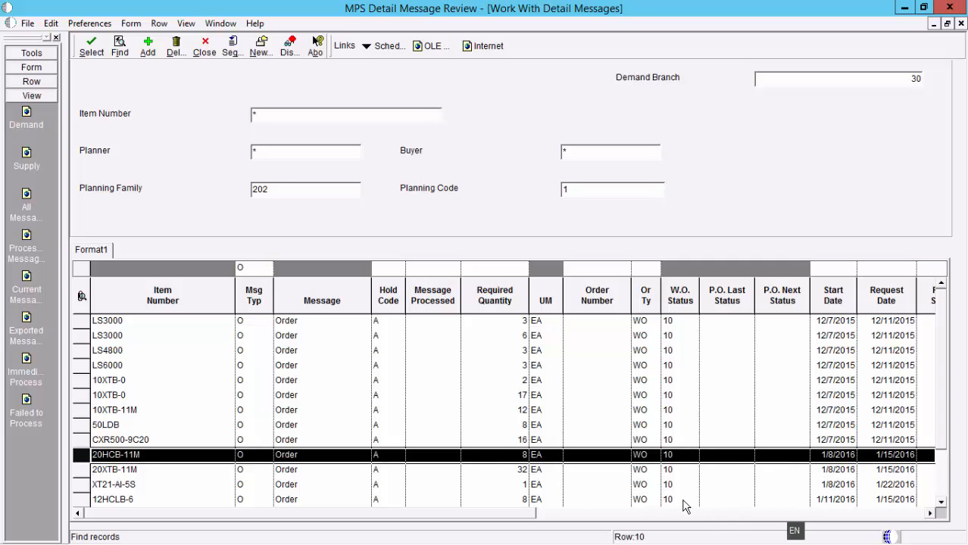
left_click(92, 47)
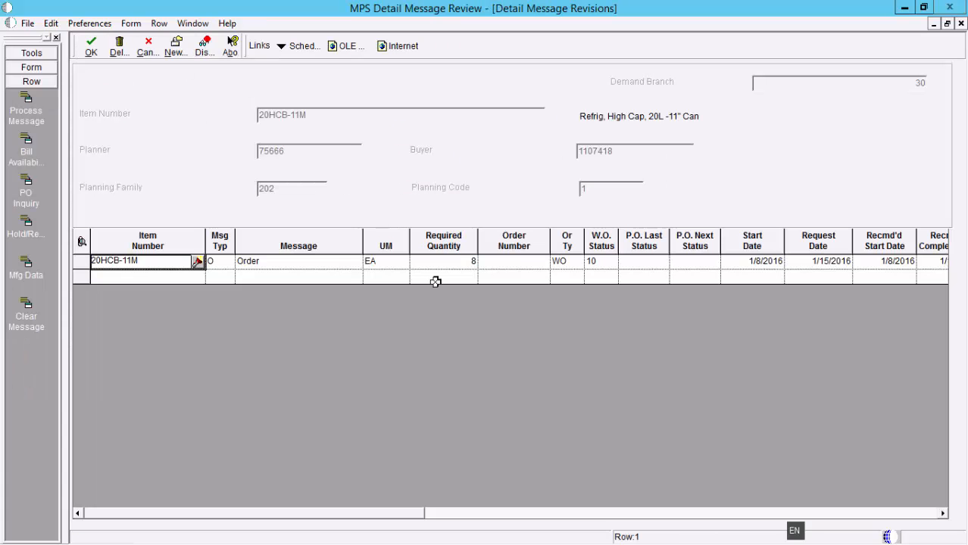
left_click(733, 263)
type("12")
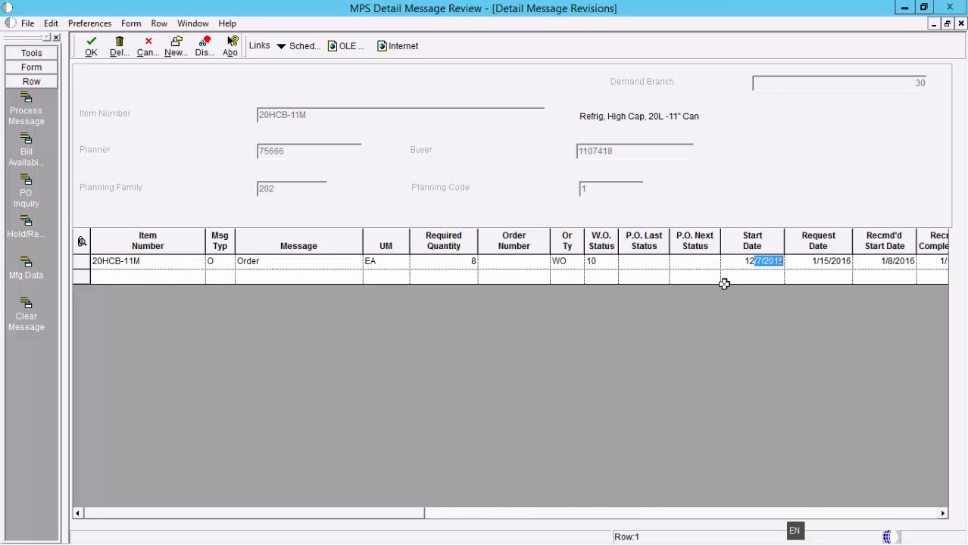
key("Tab")
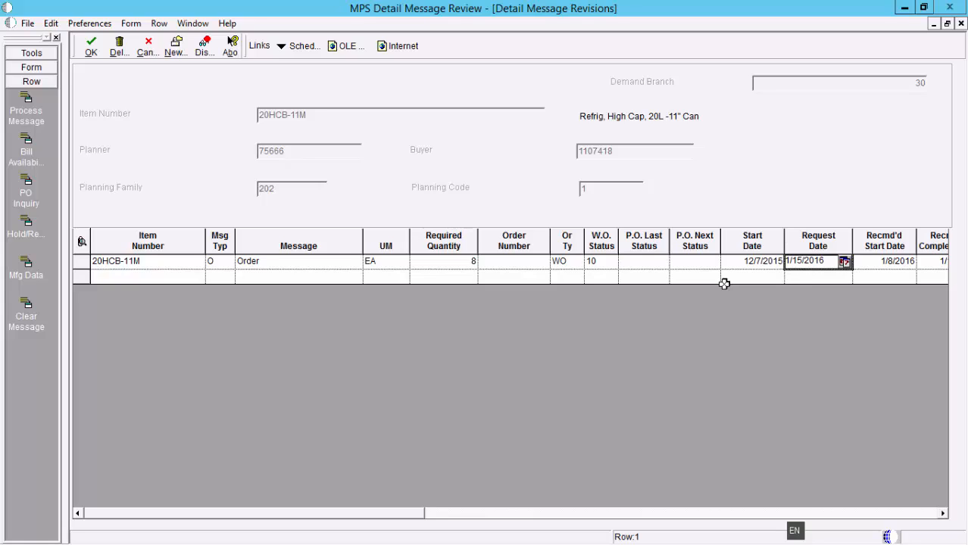
type("1")
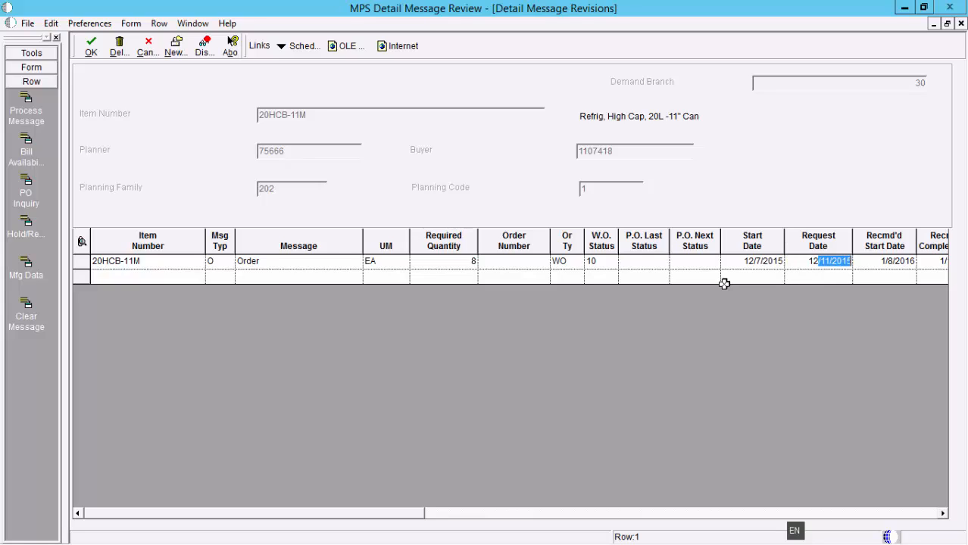
key("Tab")
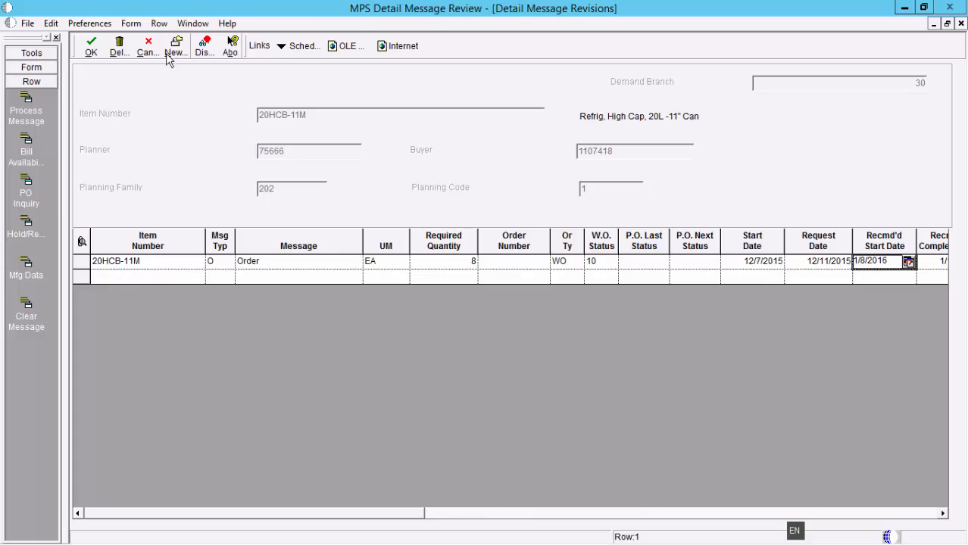
left_click(90, 52)
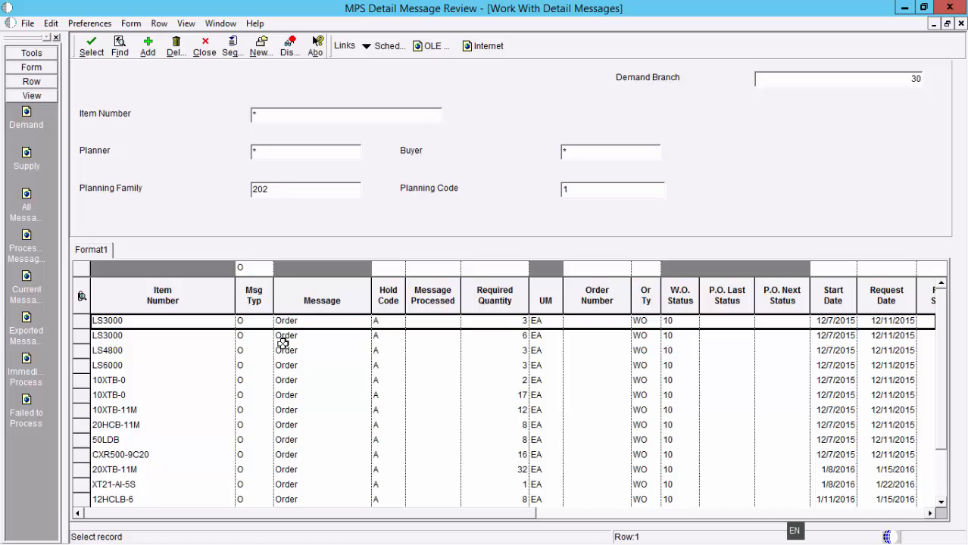
- Process all order messages starting 12/7/2015, from the first LS3000 row through CXR500-9C20
left_click(83, 323)
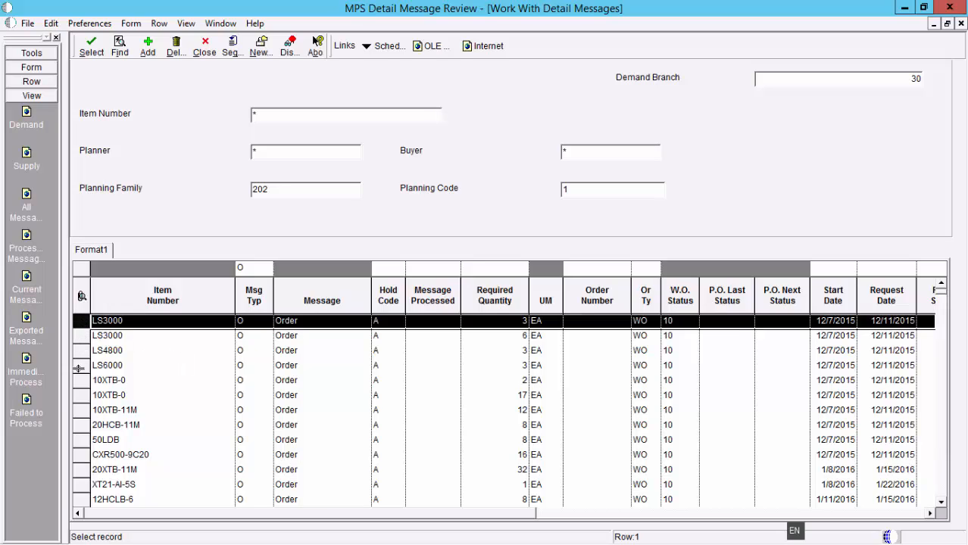
left_click_drag(94, 319, 108, 455)
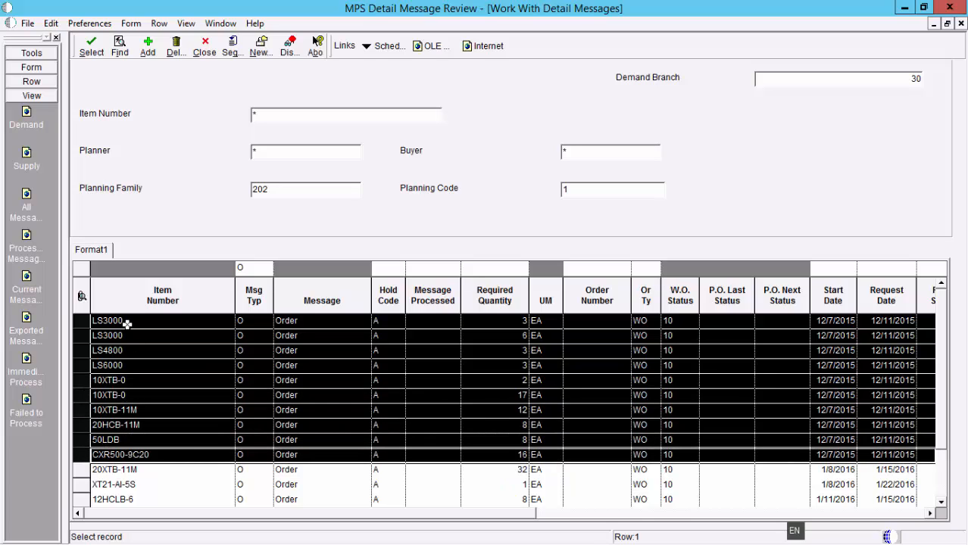
left_click(31, 82)
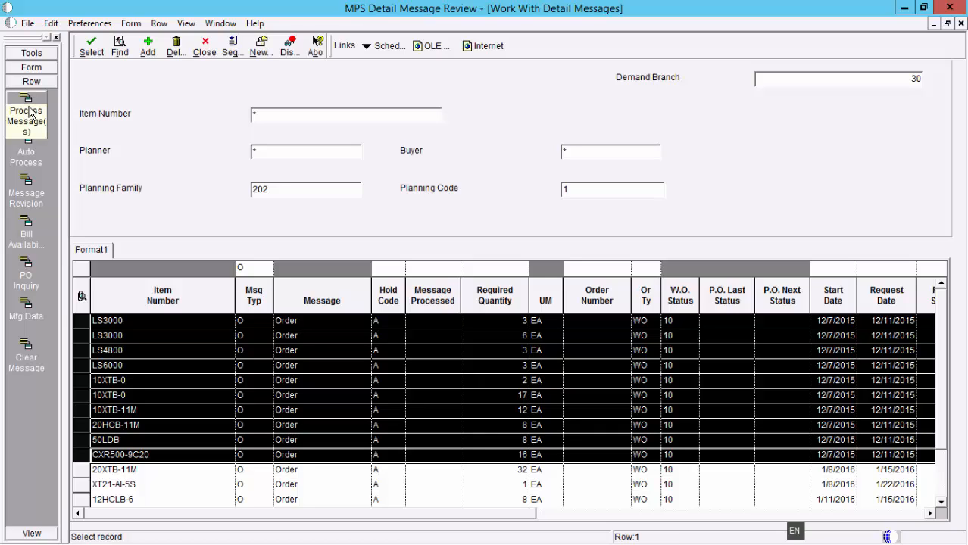
left_click(28, 112)
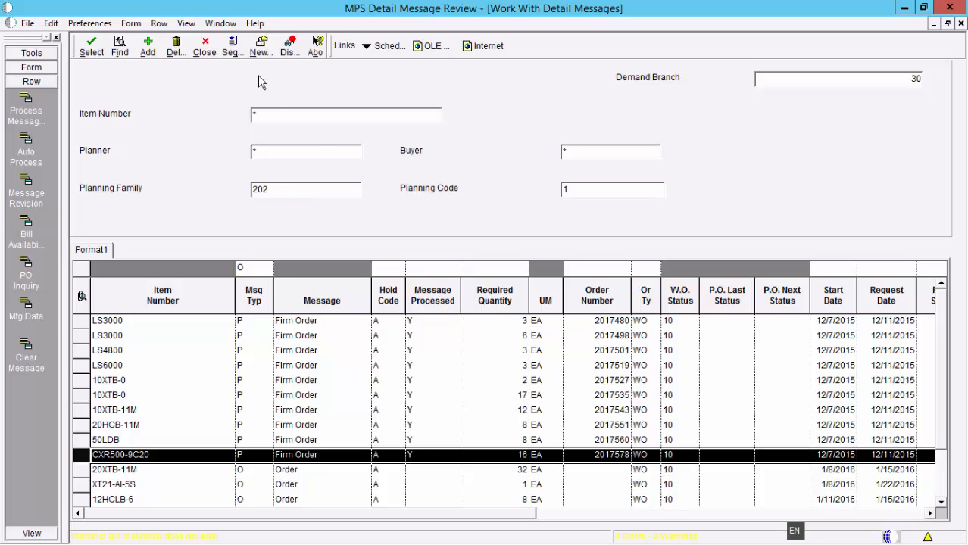
- Close the message review and open the version list for Order Processing under Shop Floor Management's Create/Work with Work Orders
left_click(204, 46)
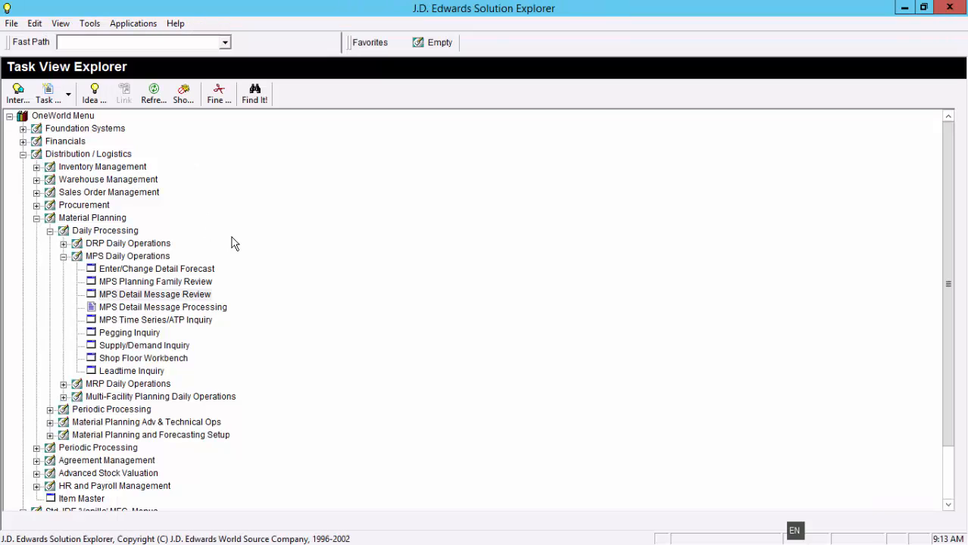
left_click(36, 219)
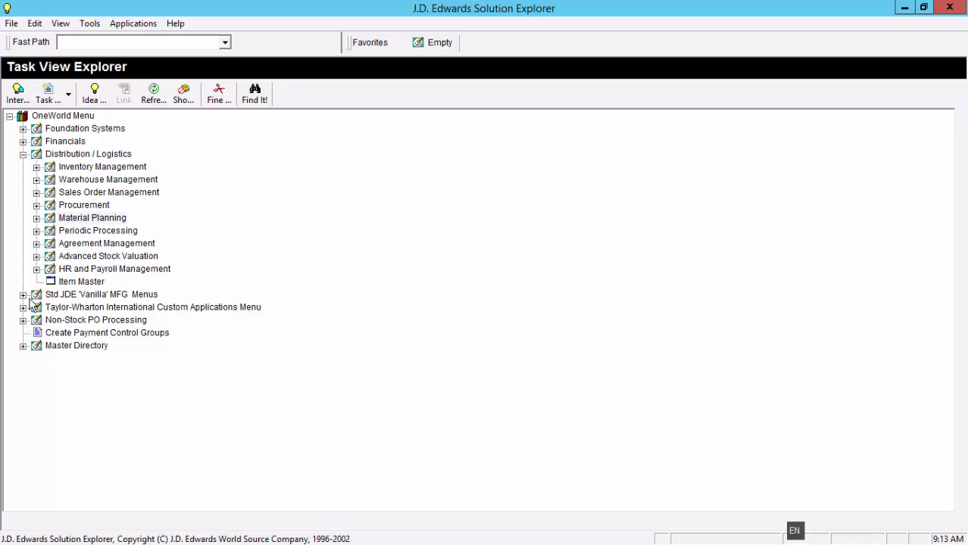
left_click(23, 295)
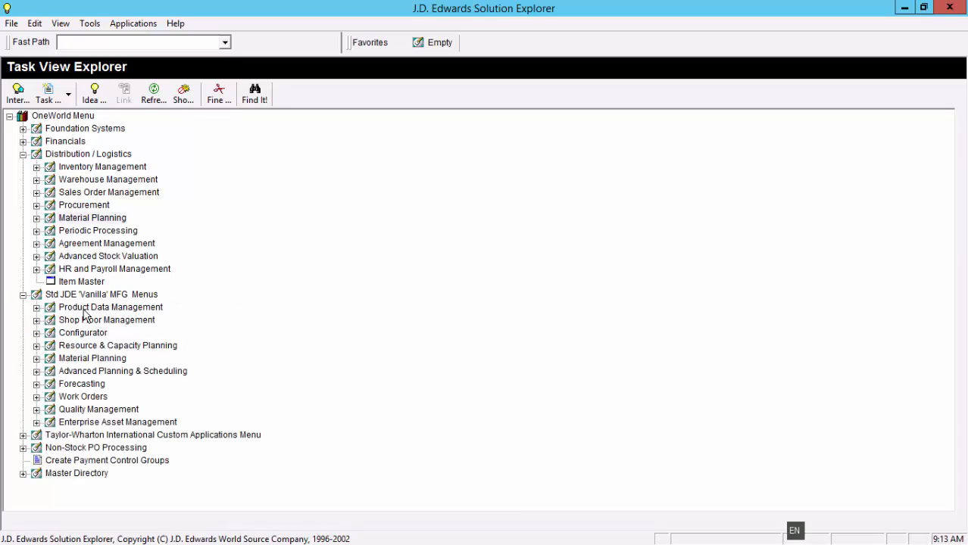
left_click(36, 321)
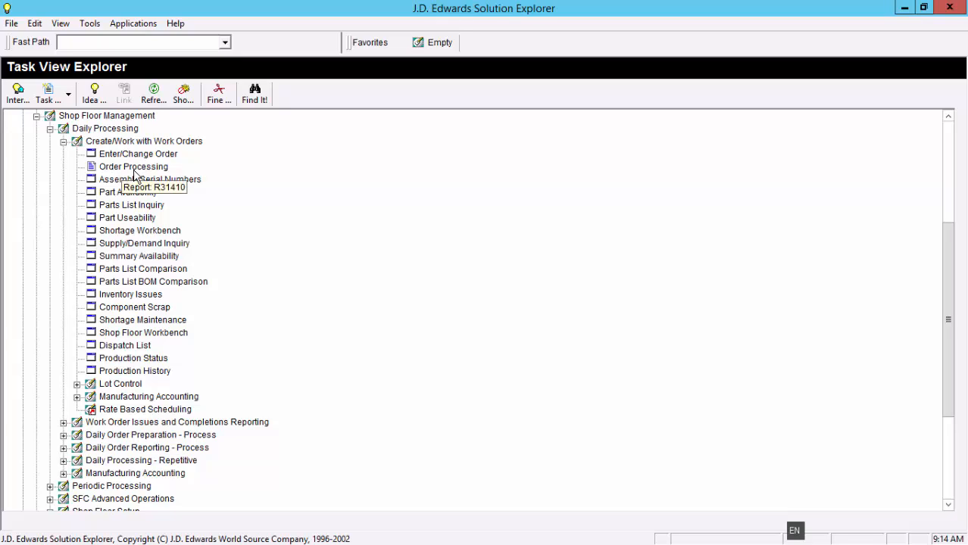
right_click(135, 175)
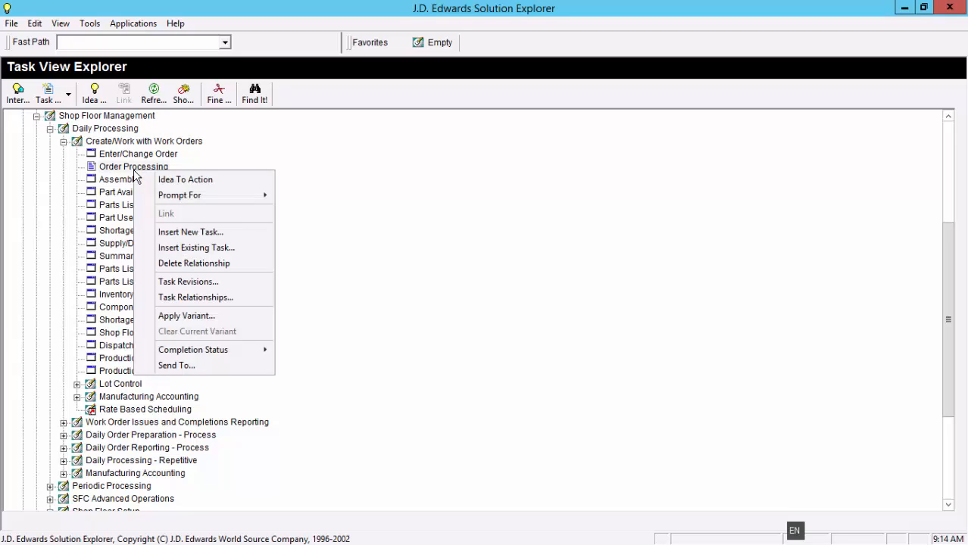
mouse_move(156, 198)
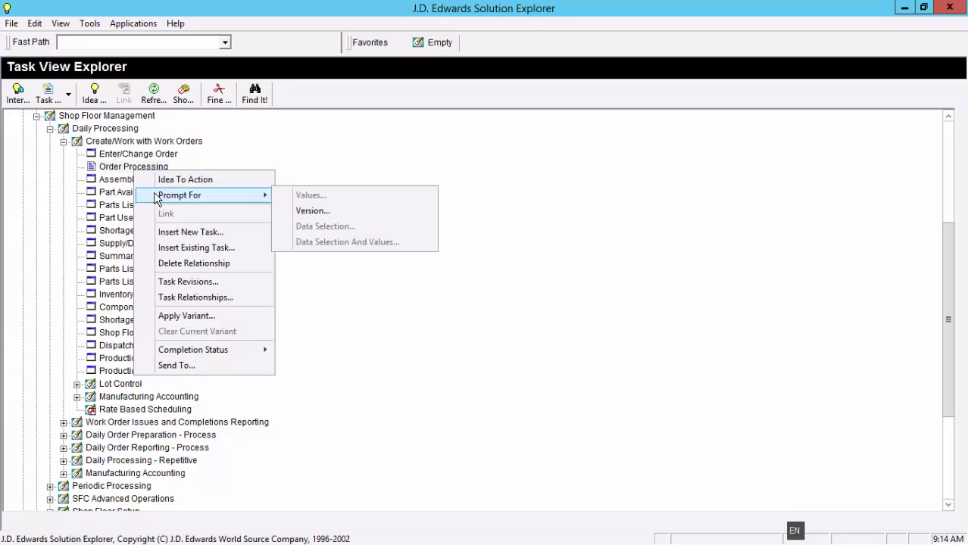
left_click(307, 211)
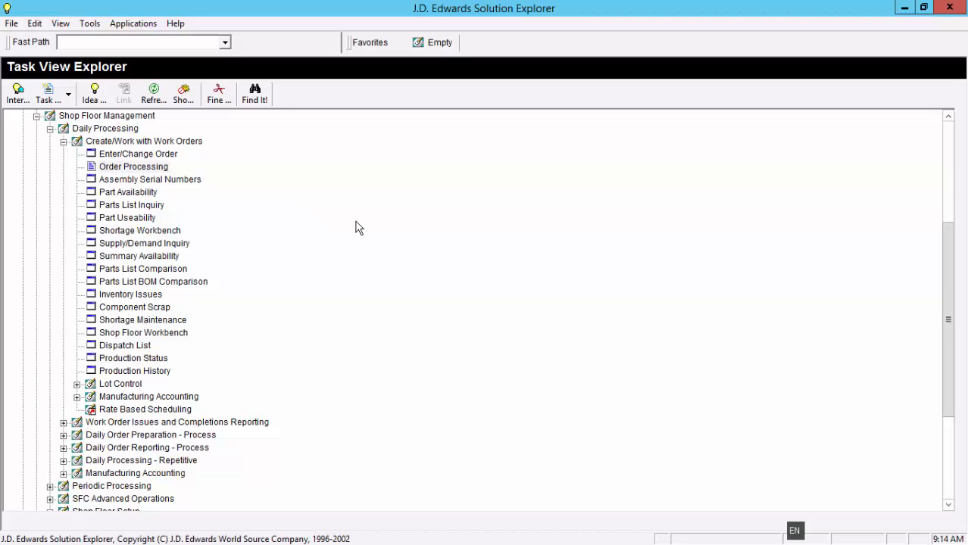
left_click(903, 12)
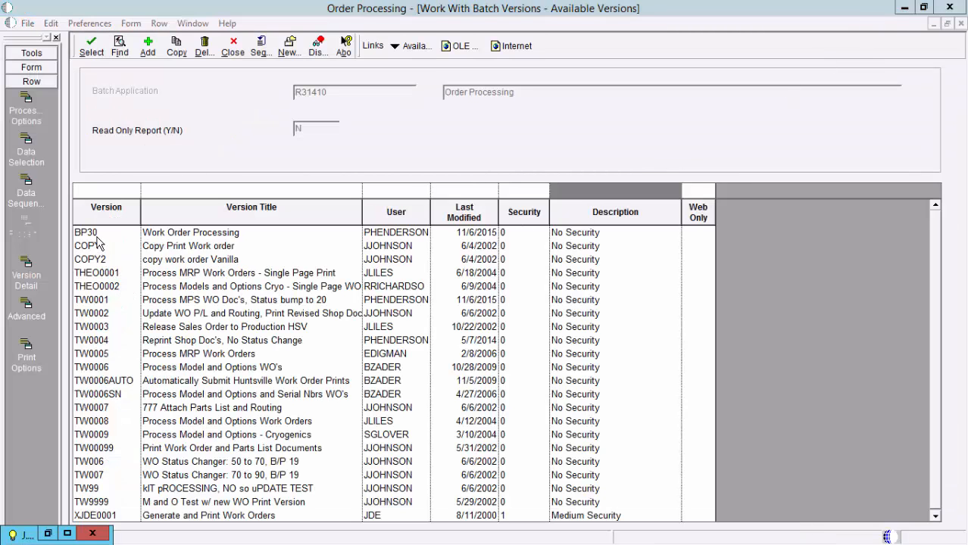
- Submit Order Processing version BP30 without data selection, accepting its processing options and the default printer settings
left_click(155, 238)
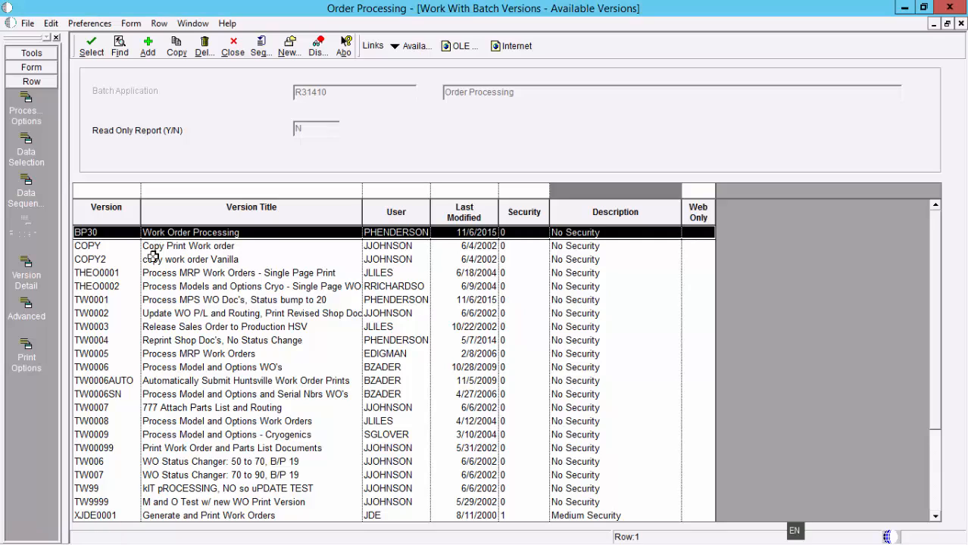
left_click(90, 47)
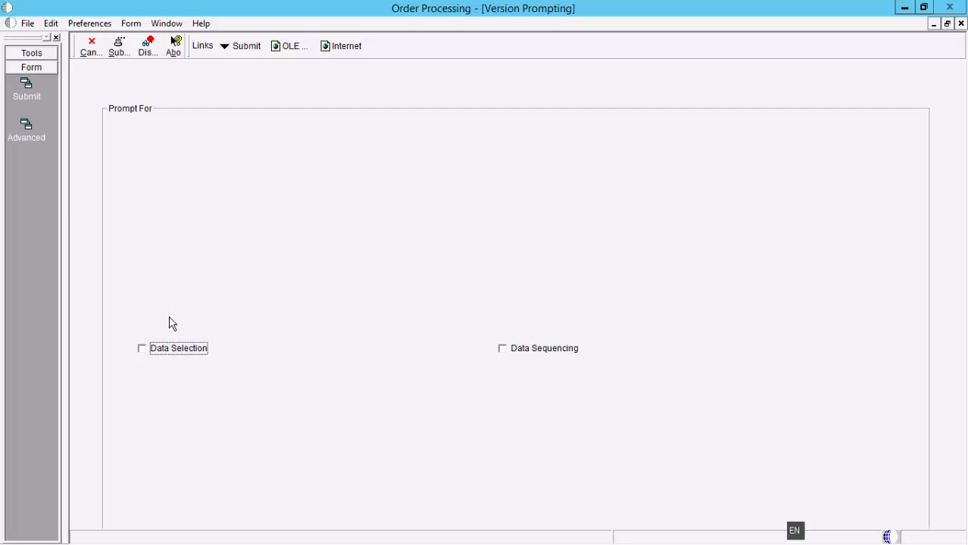
left_click(118, 48)
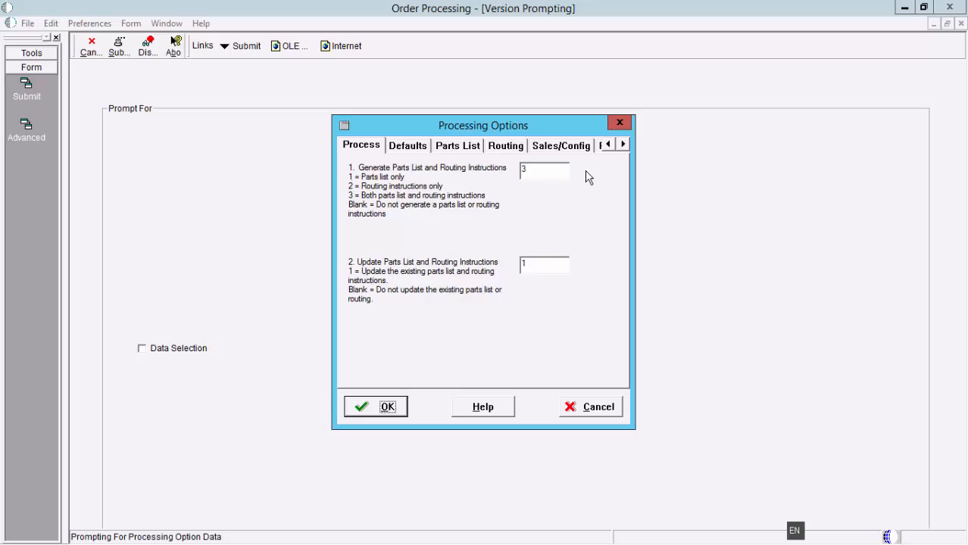
left_click(383, 409)
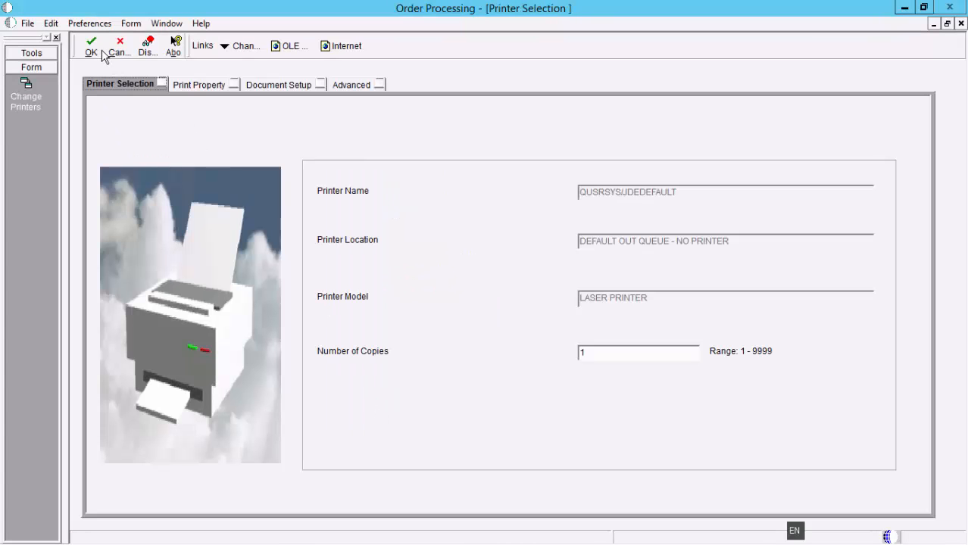
left_click(98, 49)
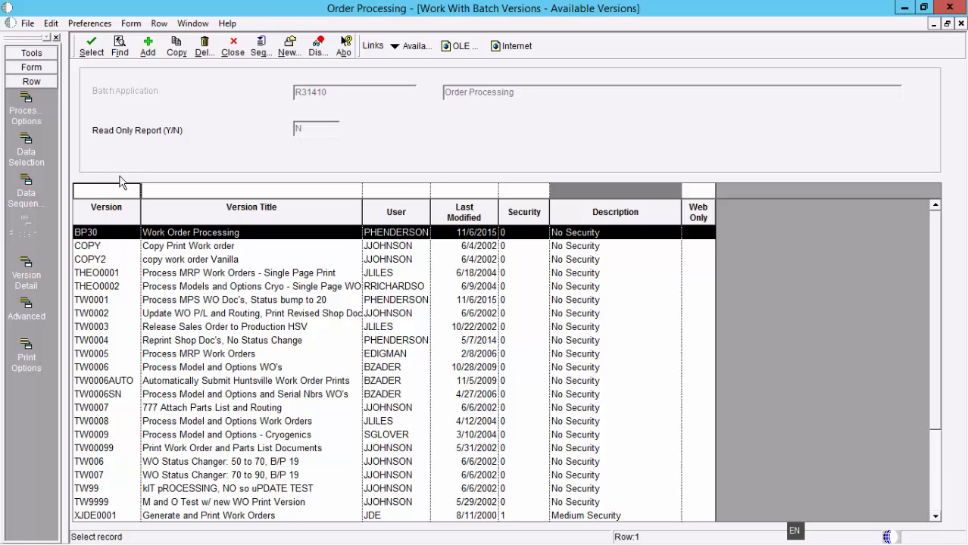
- Open the submitted jobs and refresh the list to check the R31410 BP30 job's status
left_click(31, 68)
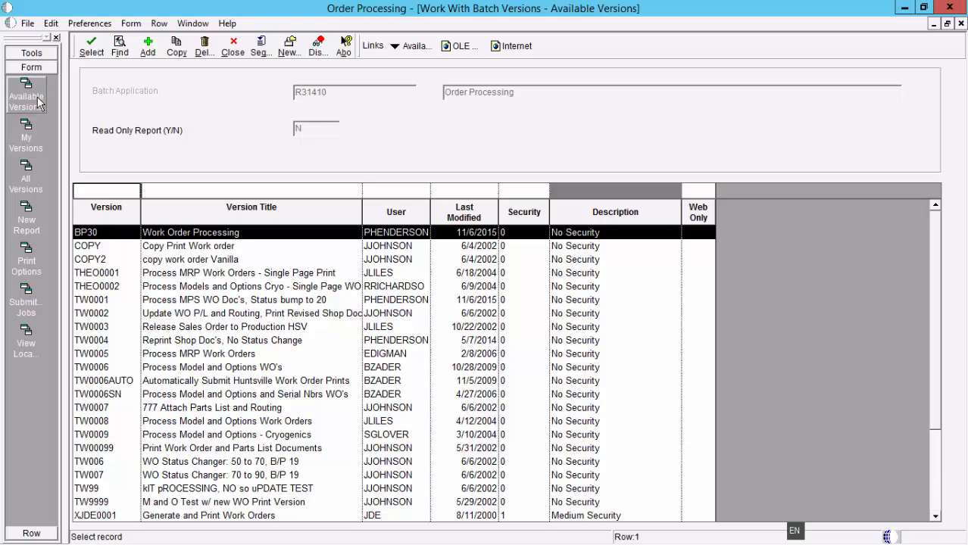
left_click(26, 293)
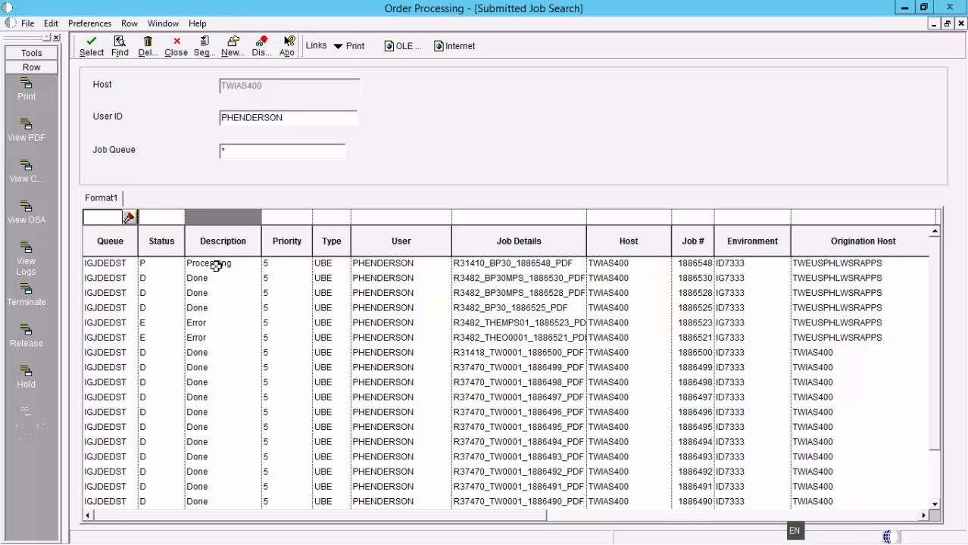
left_click(120, 47)
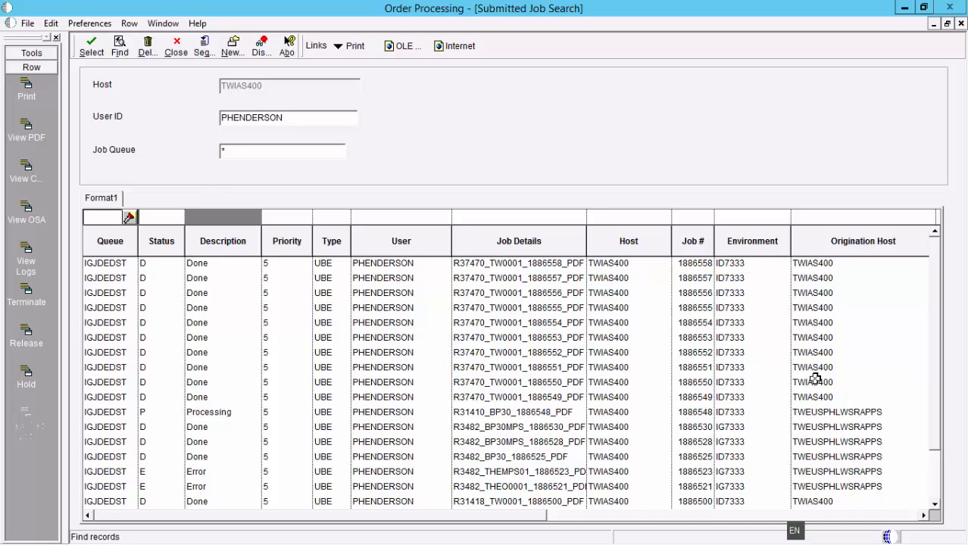
- Refresh the submitted jobs to check the R31410 BP30 job's status, and close the job search and the Order Processing version list
left_click(124, 48)
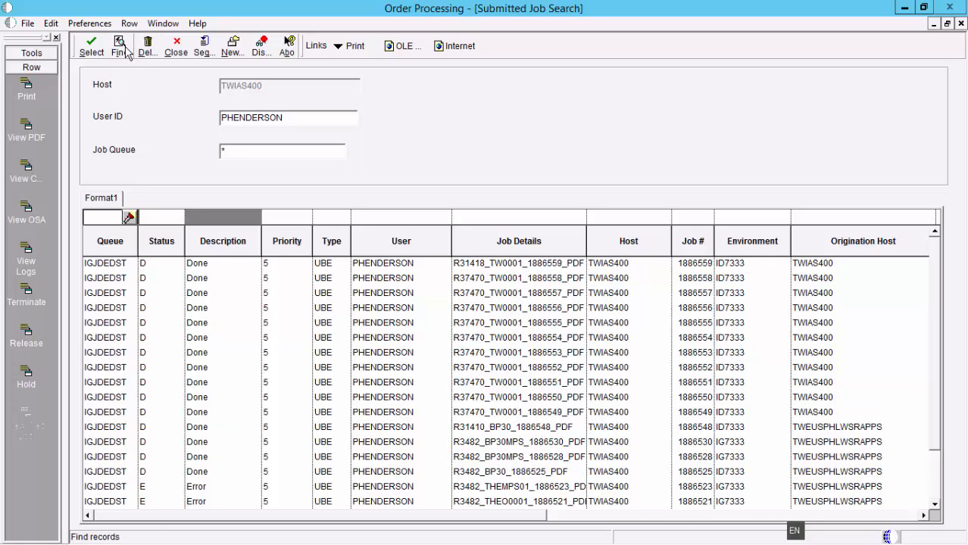
left_click(146, 427)
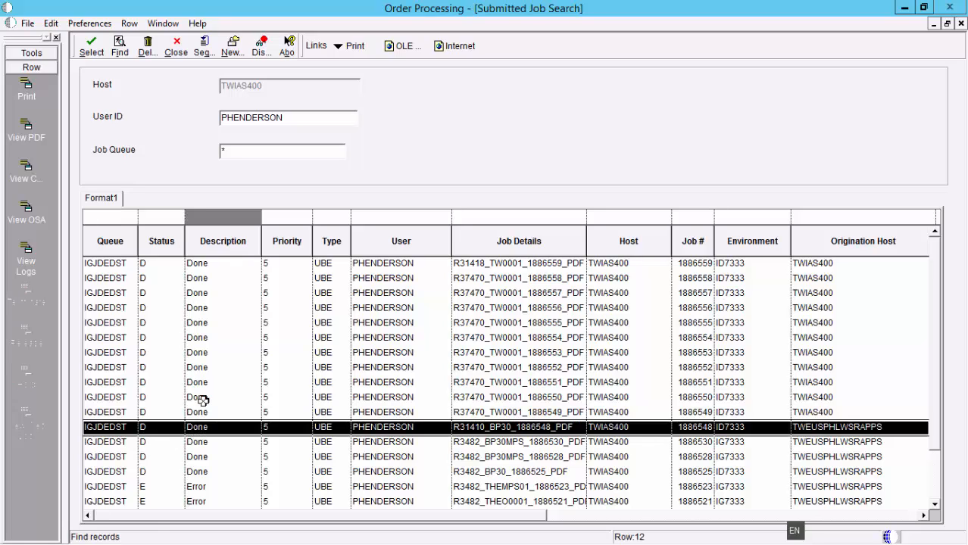
left_click(174, 50)
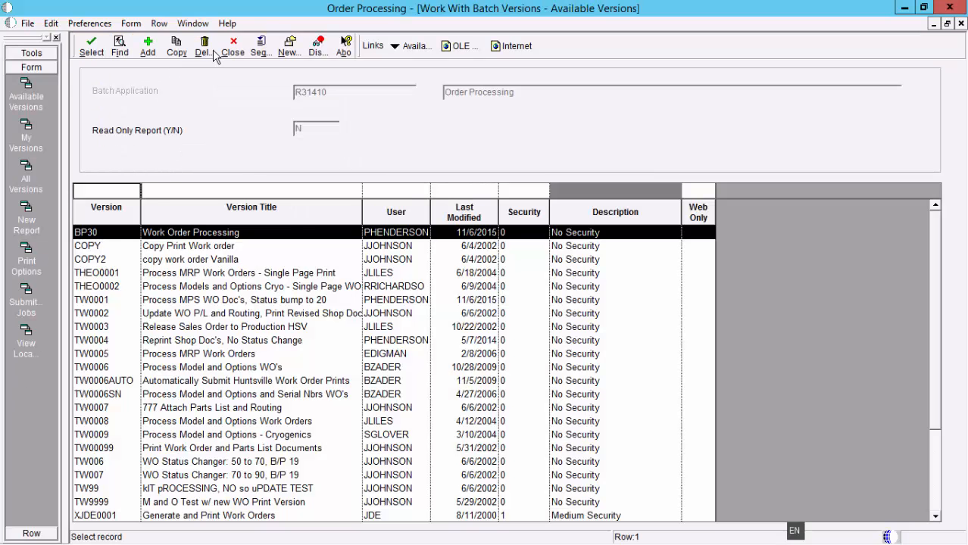
left_click(231, 57)
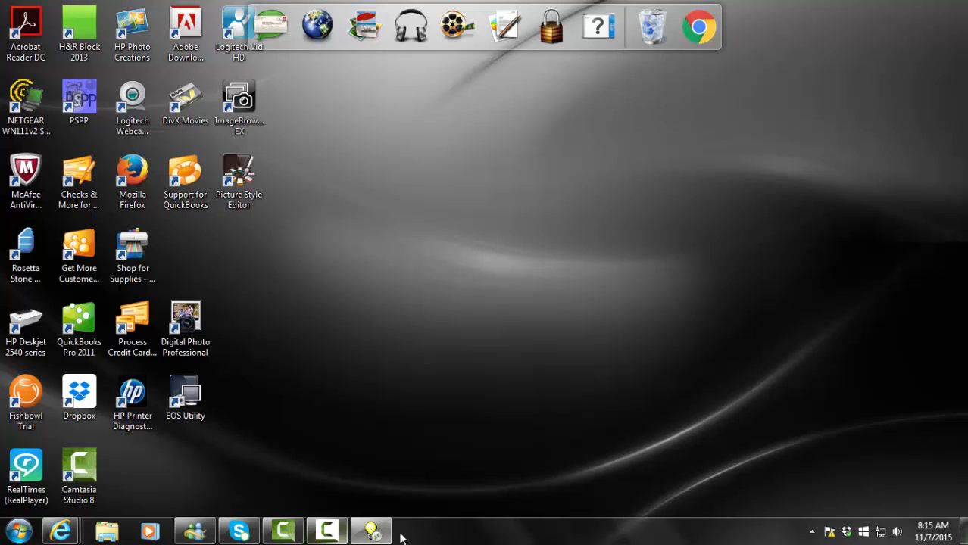
- Open Shop Floor Workbench from the Solution Explorer and find branch/plant 30's work orders through status 20 to review the listed orders
left_click(374, 533)
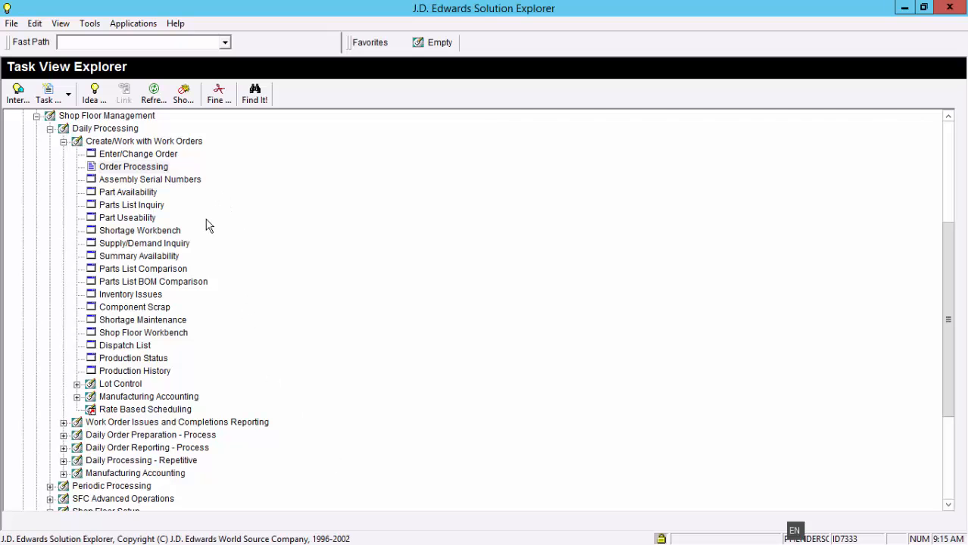
double_click(155, 339)
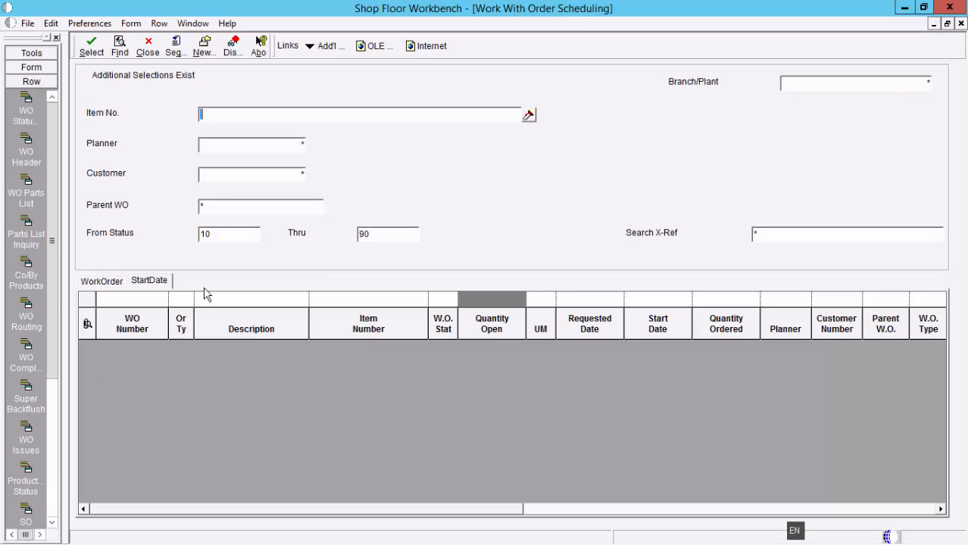
left_click(371, 235)
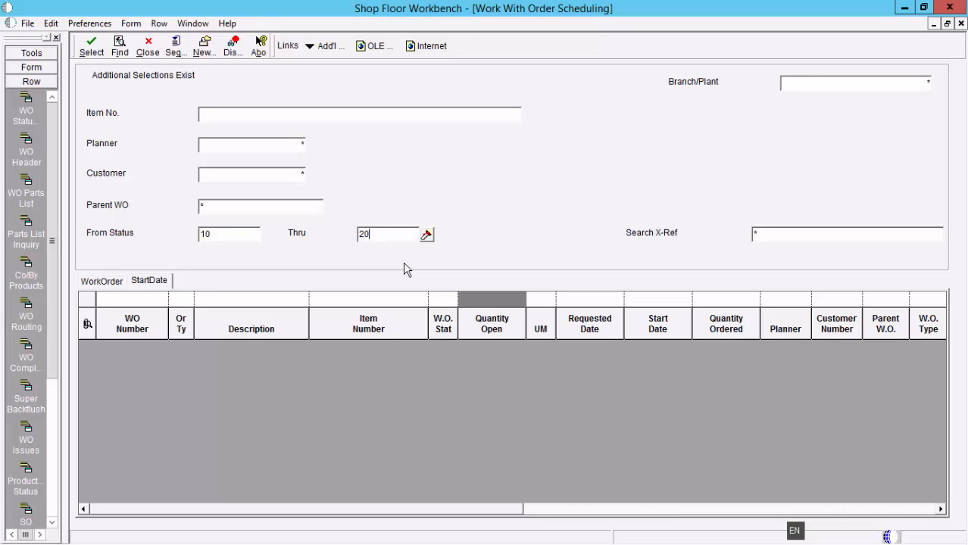
left_click(904, 84)
type("30")
left_click(119, 45)
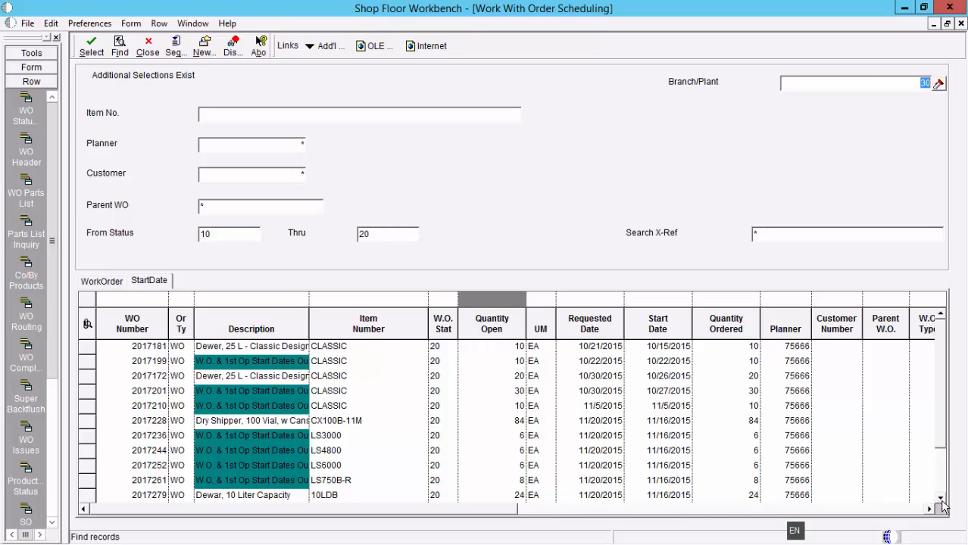
scroll(939, 502, "down", 4)
scroll(941, 502, "down", 6)
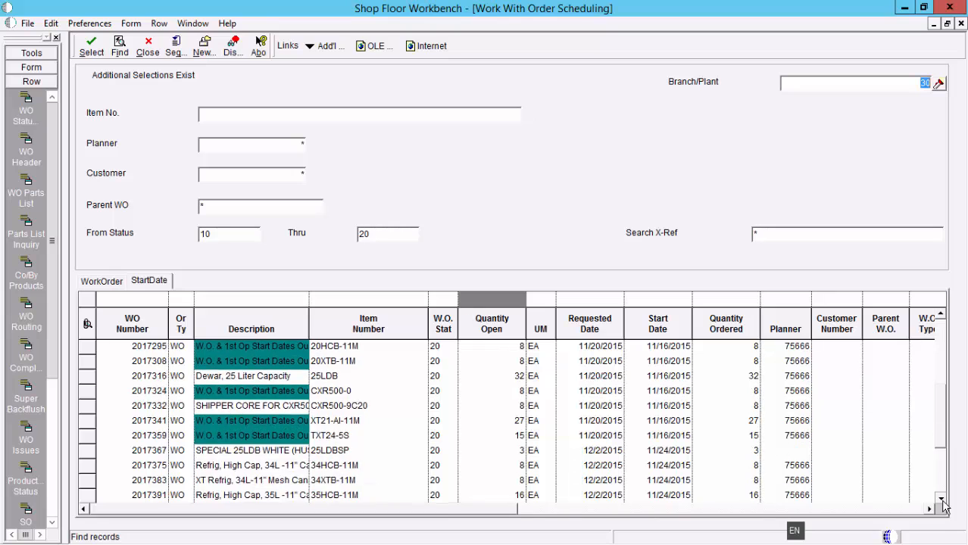
scroll(941, 503, "down", 3)
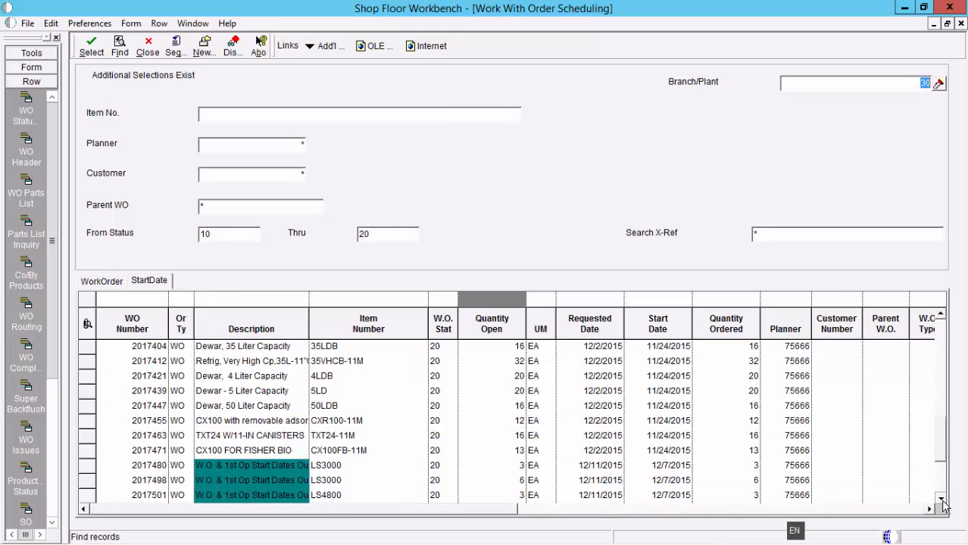